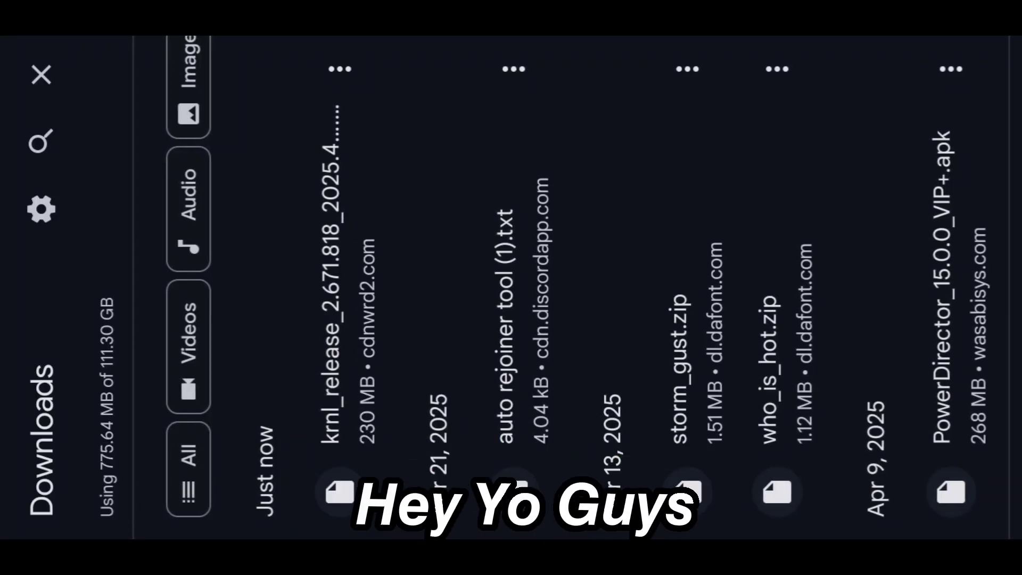
Install the downloaded krnl_release APK from Downloads and launch it.
{"action": "left_click", "coordinate": [942, 287]}
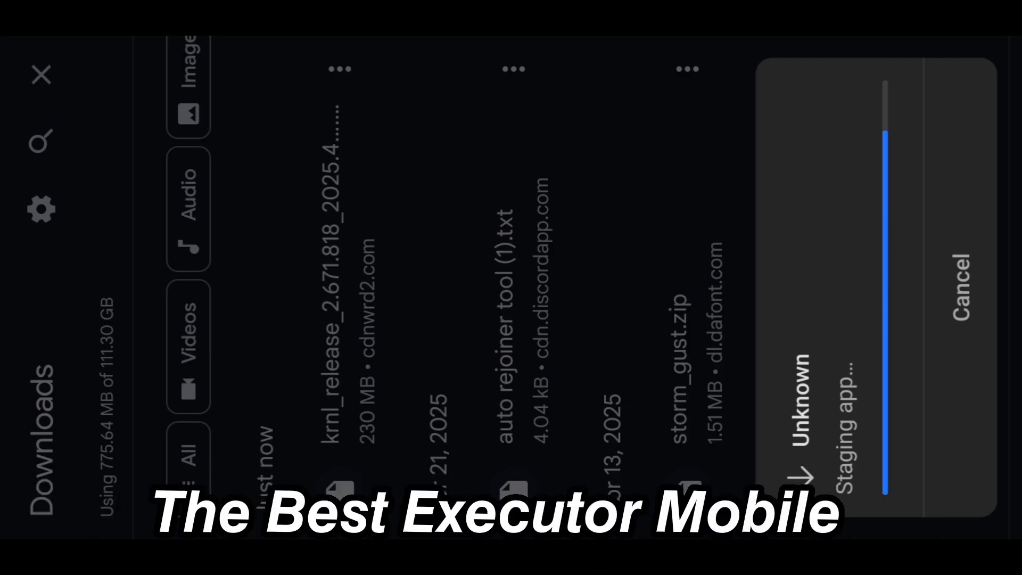
{"action": "left_click", "coordinate": [961, 175]}
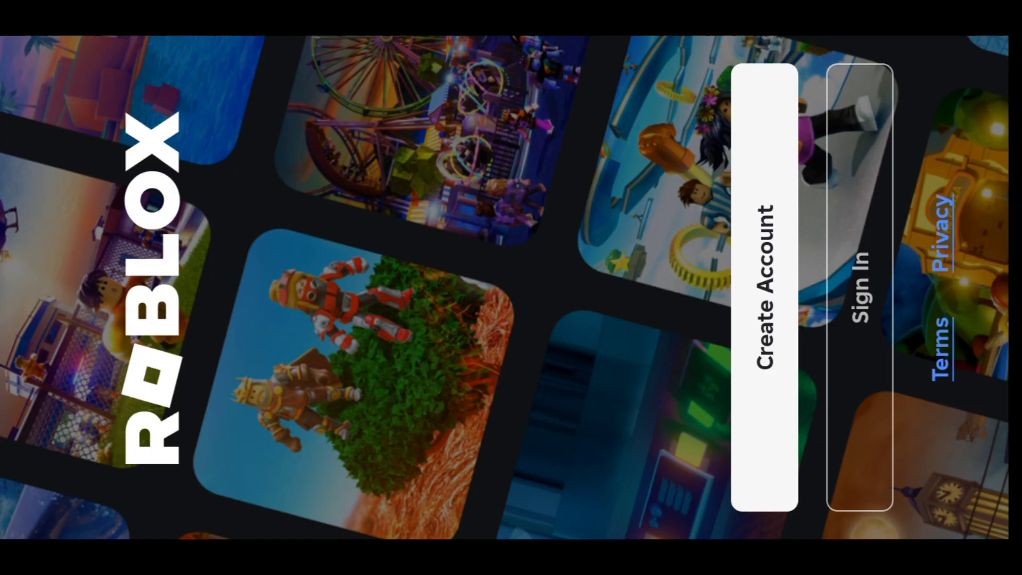
Fill the Create Account form: birthday January 1 2009, male, username reeekidhe83.
{"action": "left_click", "coordinate": [763, 287]}
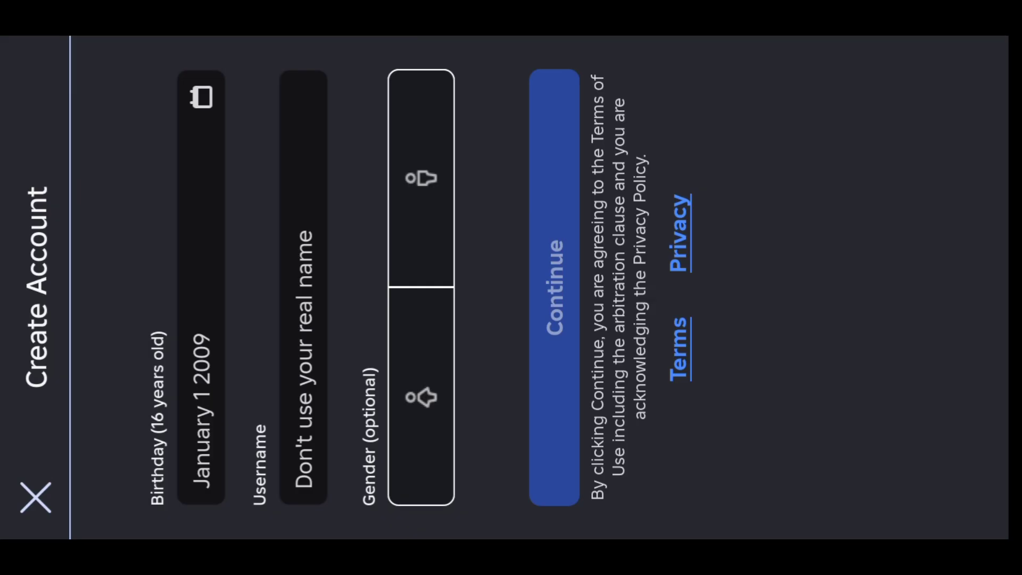
{"action": "left_click", "coordinate": [421, 178]}
{"action": "left_click", "coordinate": [304, 320]}
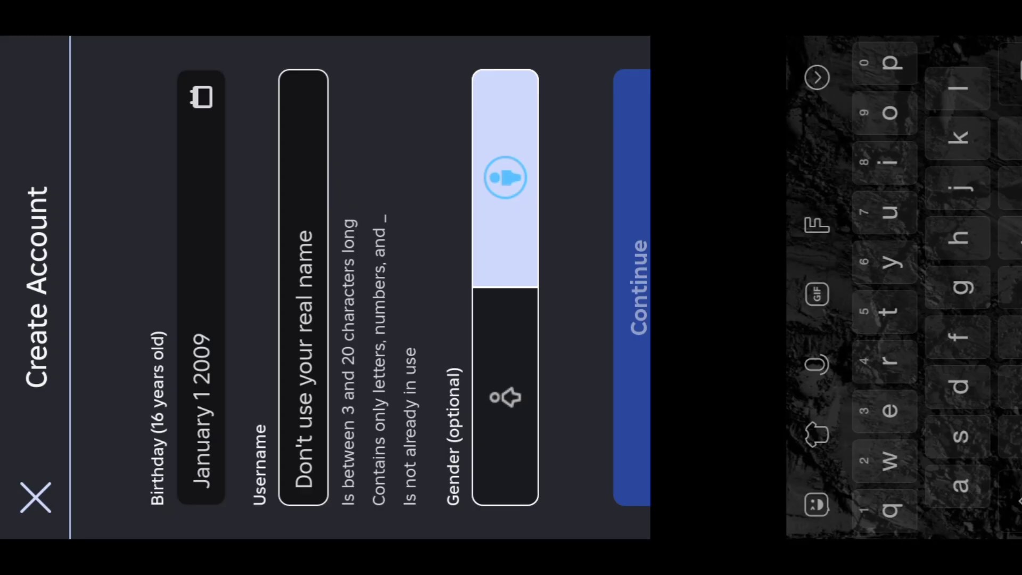
{"action": "type", "text": "reeekidhe"}
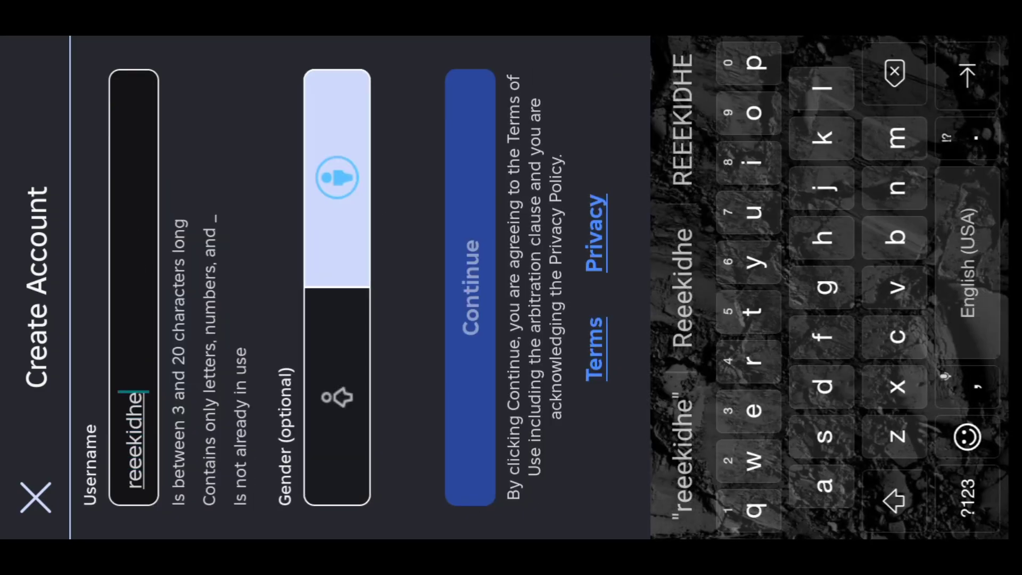
{"action": "type", "text": "83"}
{"action": "key", "text": "Return"}
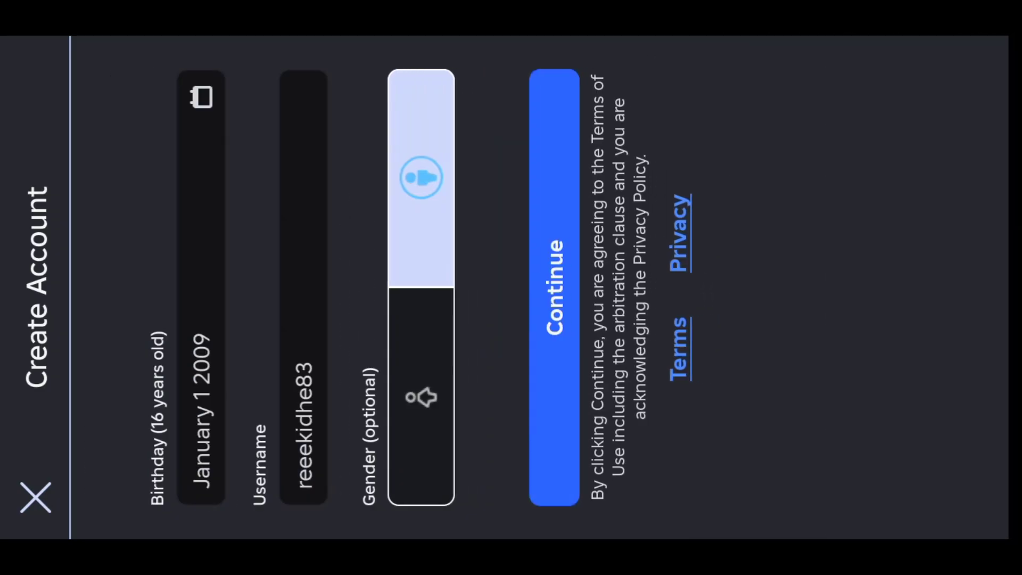
Submit the signup details, enter a password, and finish creating the account.
{"action": "left_click", "coordinate": [553, 287]}
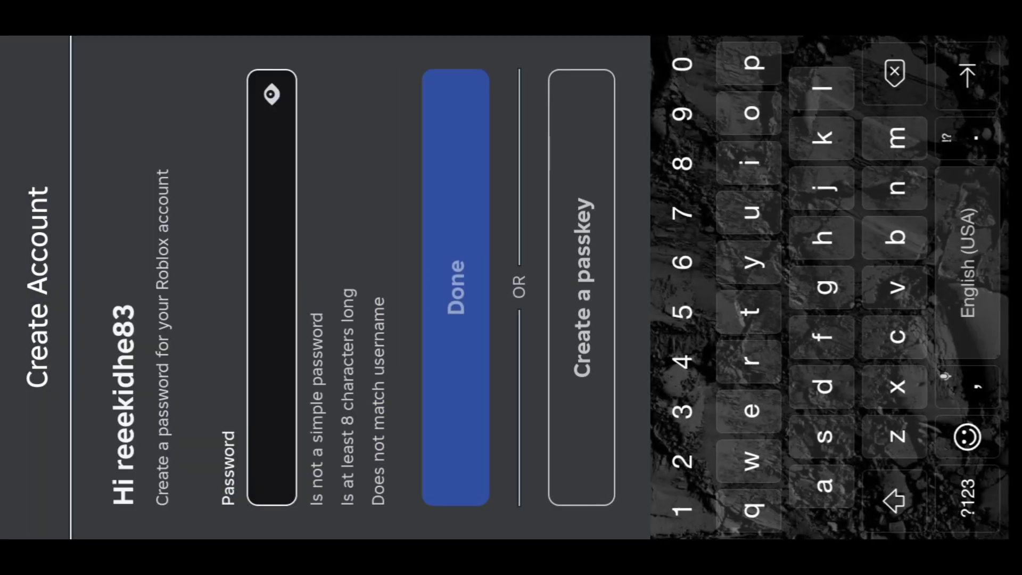
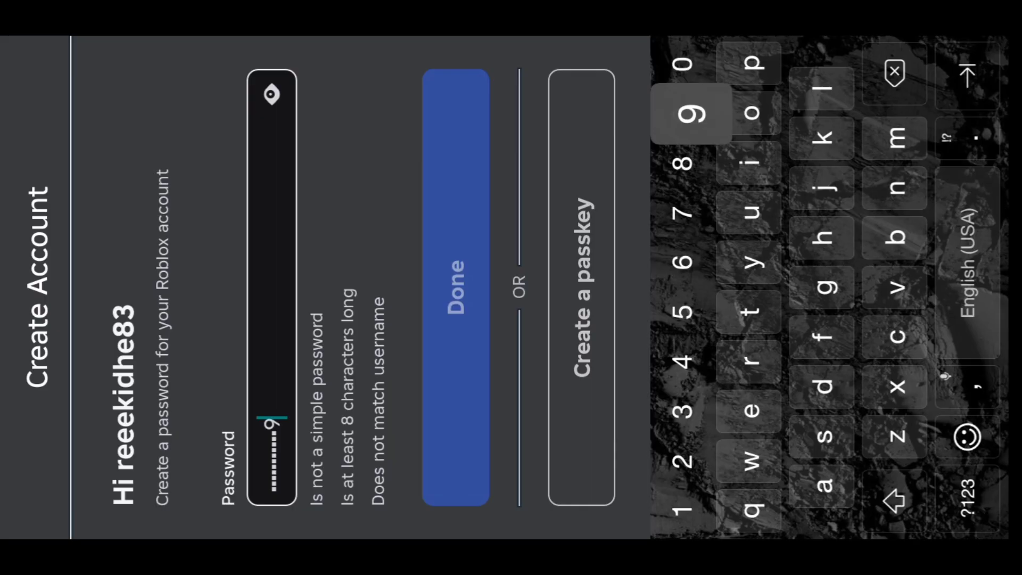
{"action": "left_click", "coordinate": [455, 287]}
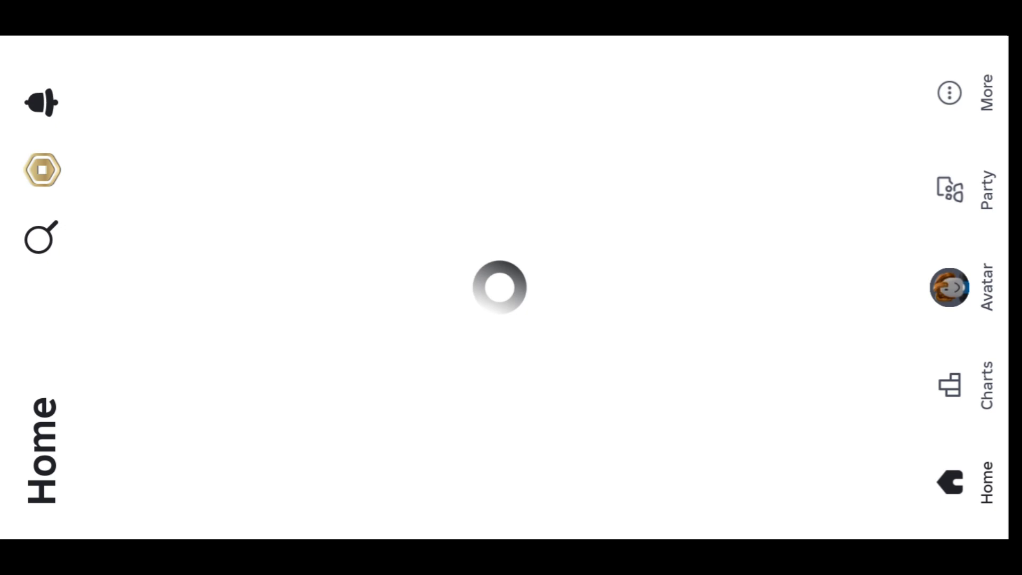
{"action": "scroll", "coordinate": [511, 288], "scroll_direction": "down", "scroll_amount": 3}
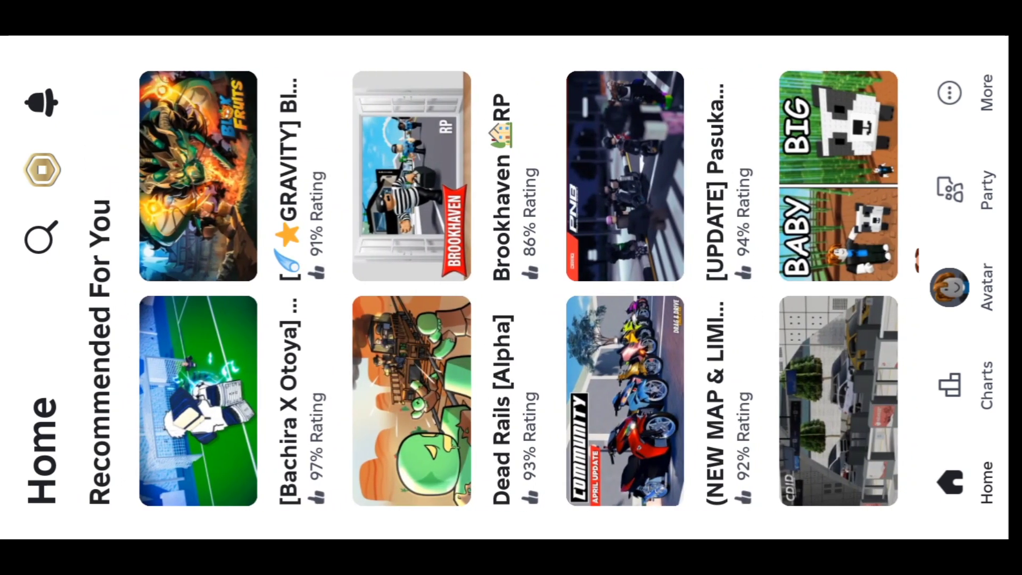
Open the Blox Fruits tile under Recommended For You on Home.
{"action": "left_click", "coordinate": [421, 159]}
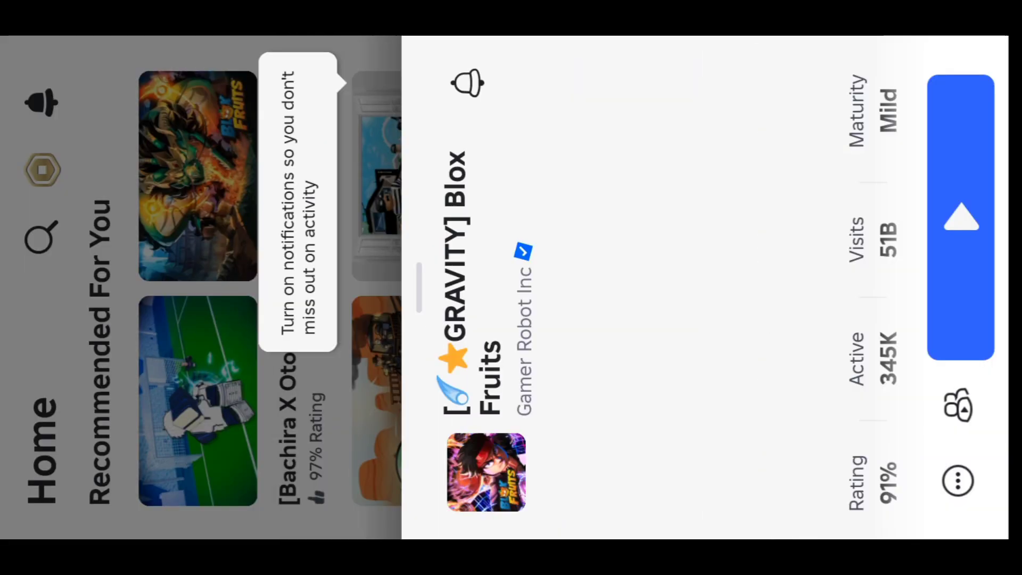